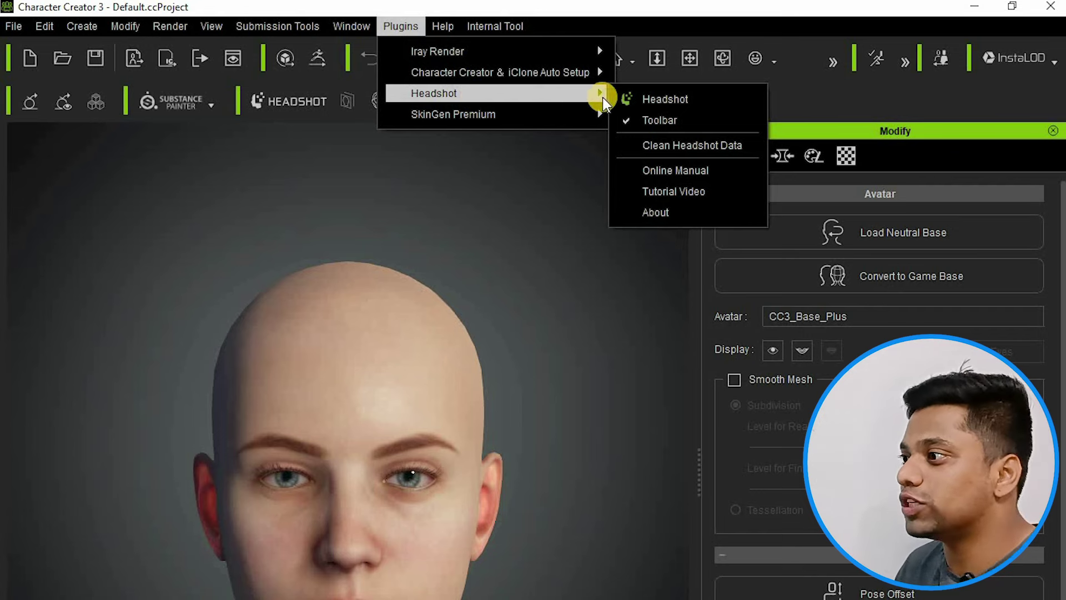
Step: Open the Headshot plugin in Auto mode and load the photo DSC_0920 for character generation
left_click(655, 98)
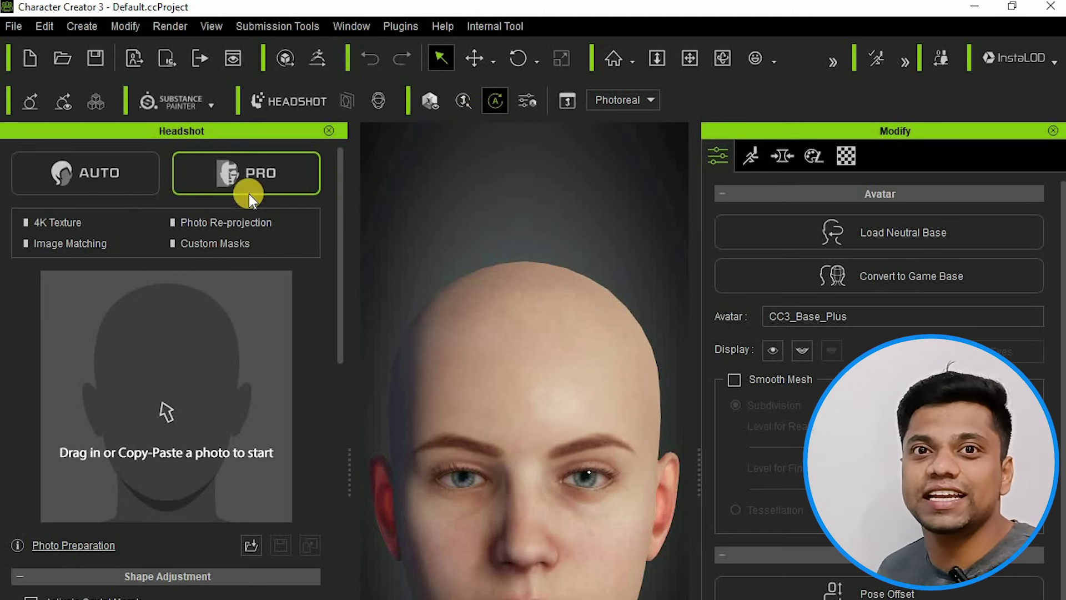
left_click(139, 175)
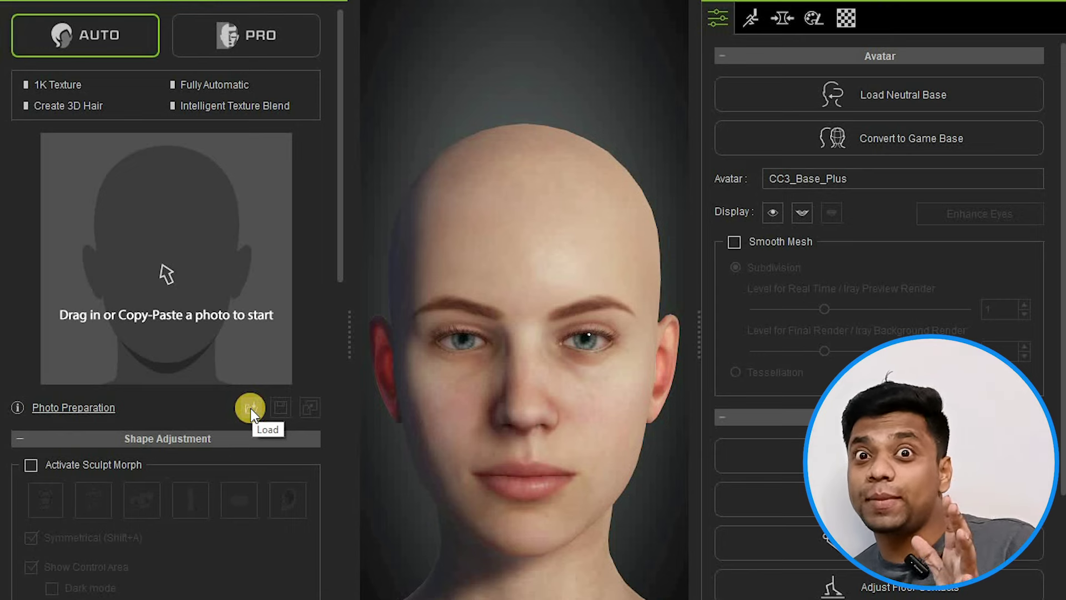
left_click(251, 408)
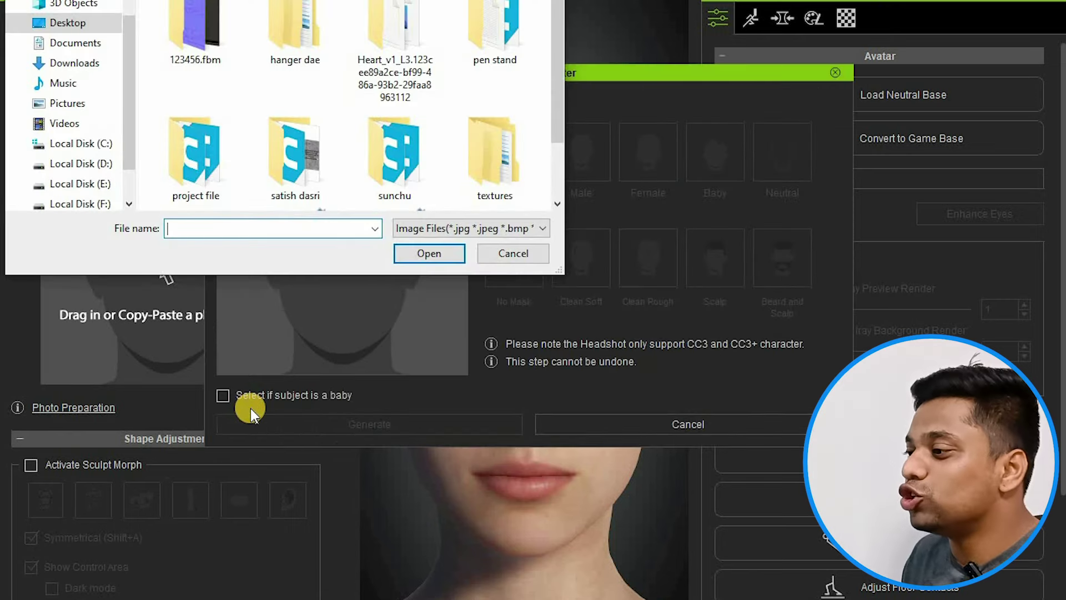
scroll(396, 145, "down", 2)
left_click(487, 152)
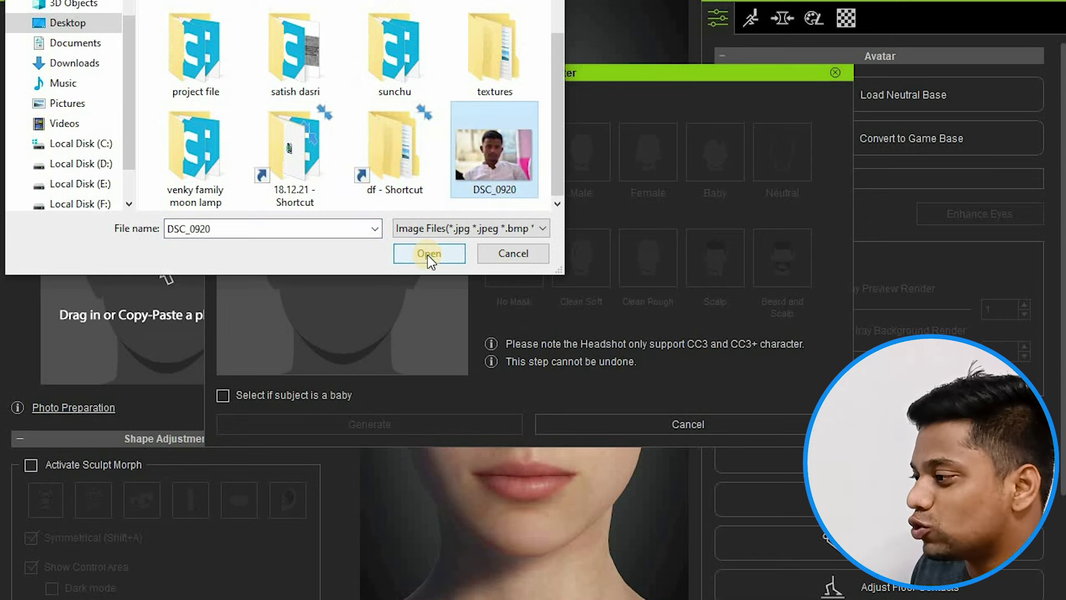
left_click(428, 253)
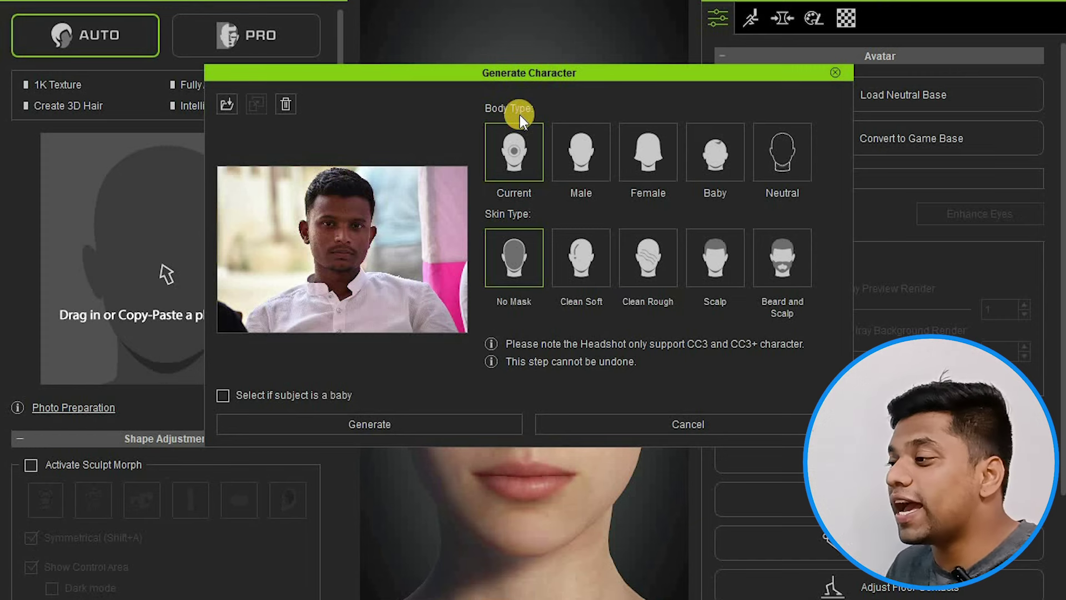
Step: Generate the character from the photo with the Male body type and Clean Rough skin type
left_click(587, 155)
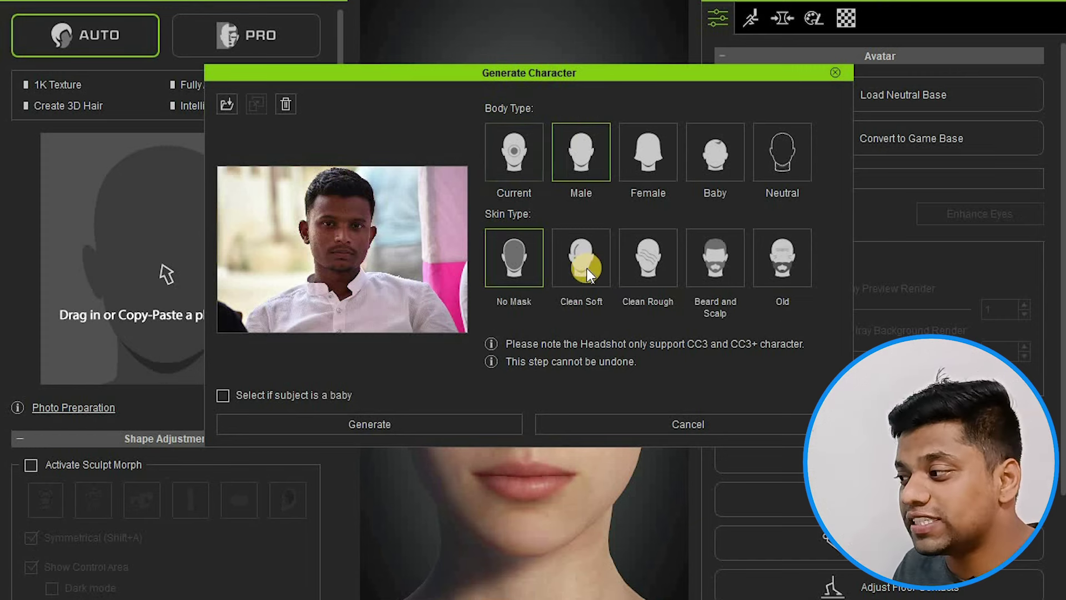
left_click(665, 268)
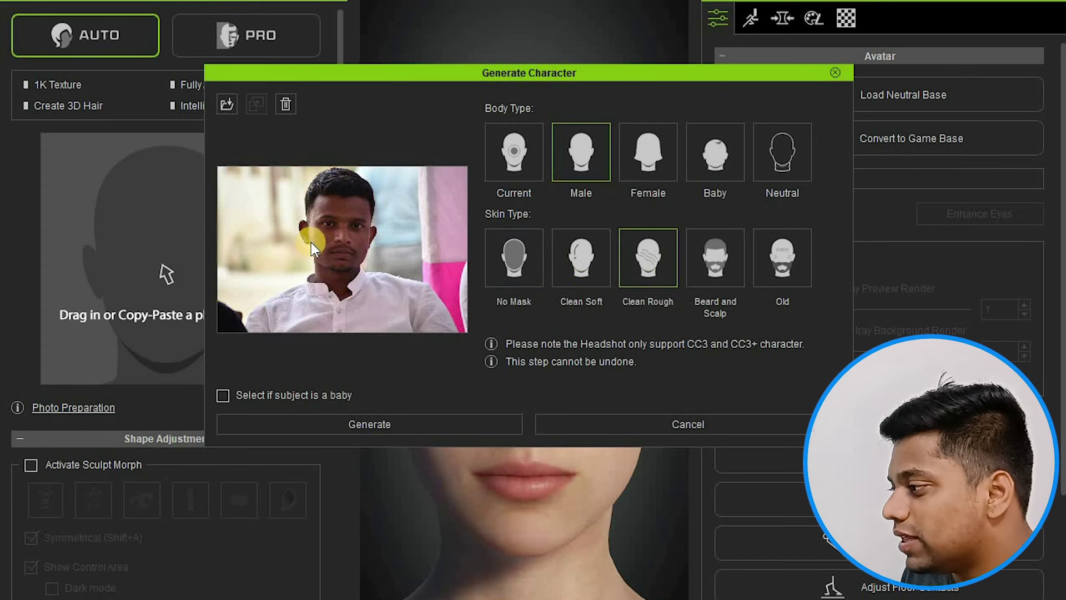
mouse_move(311, 242)
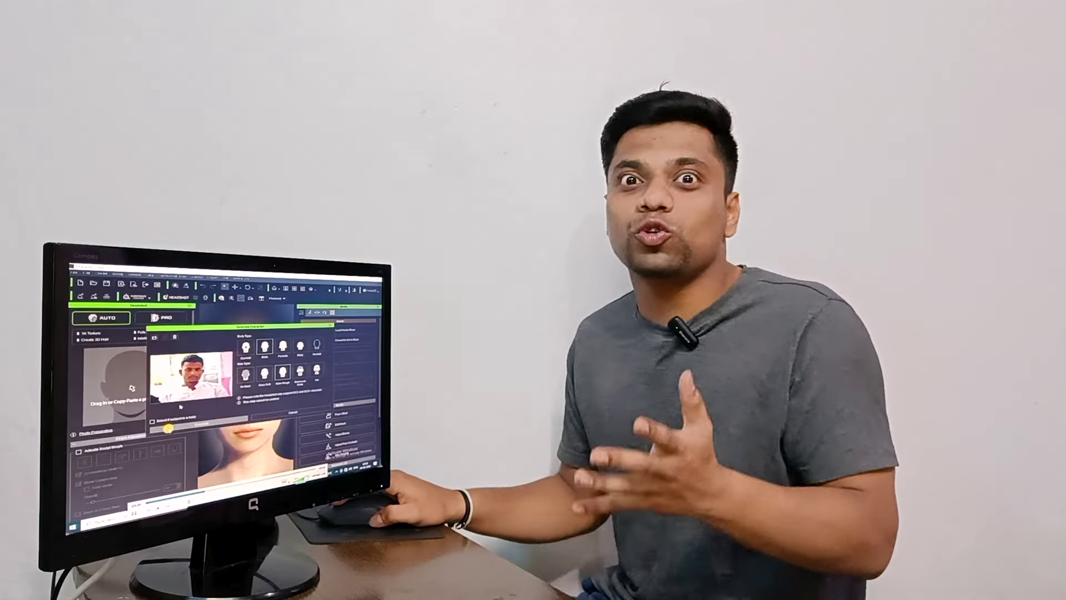
left_click(191, 425)
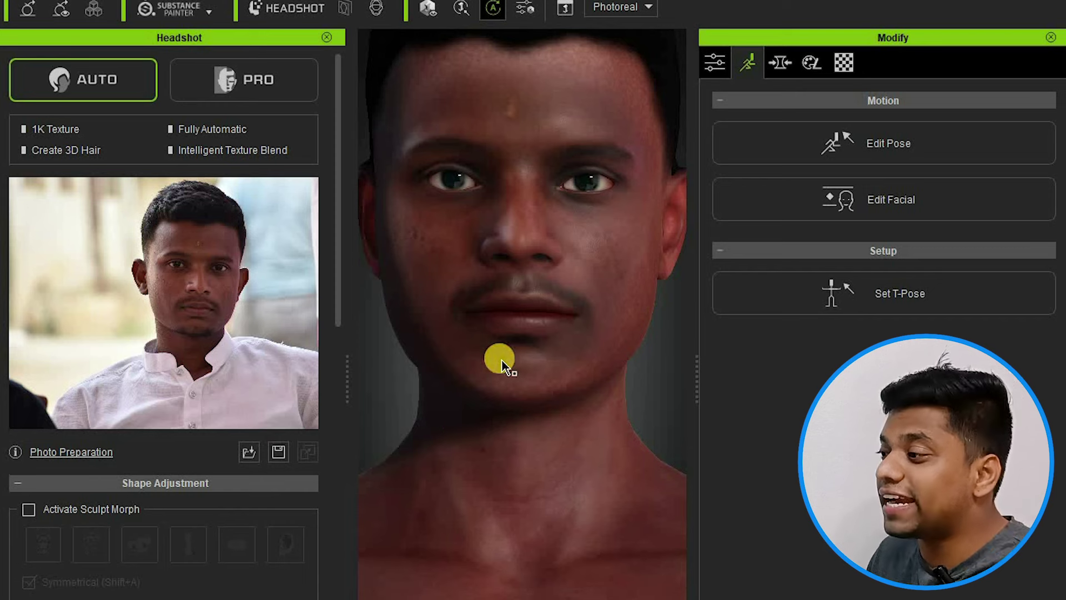
Step: Examine the generated head from different distances and angles and compare it with the source photo
scroll(500, 337, "down", 3)
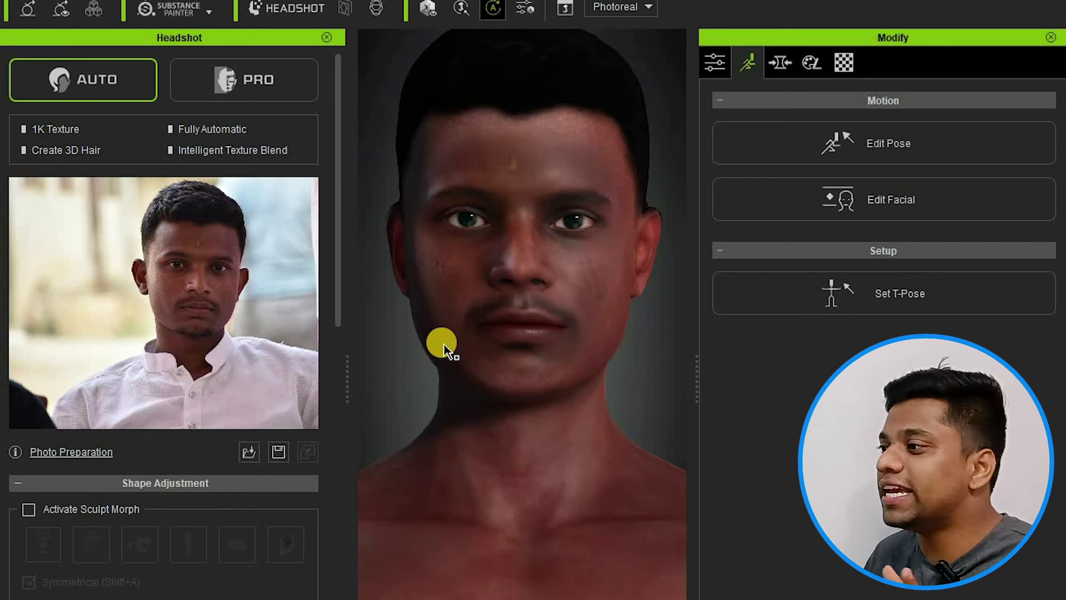
scroll(469, 342, "down", 1)
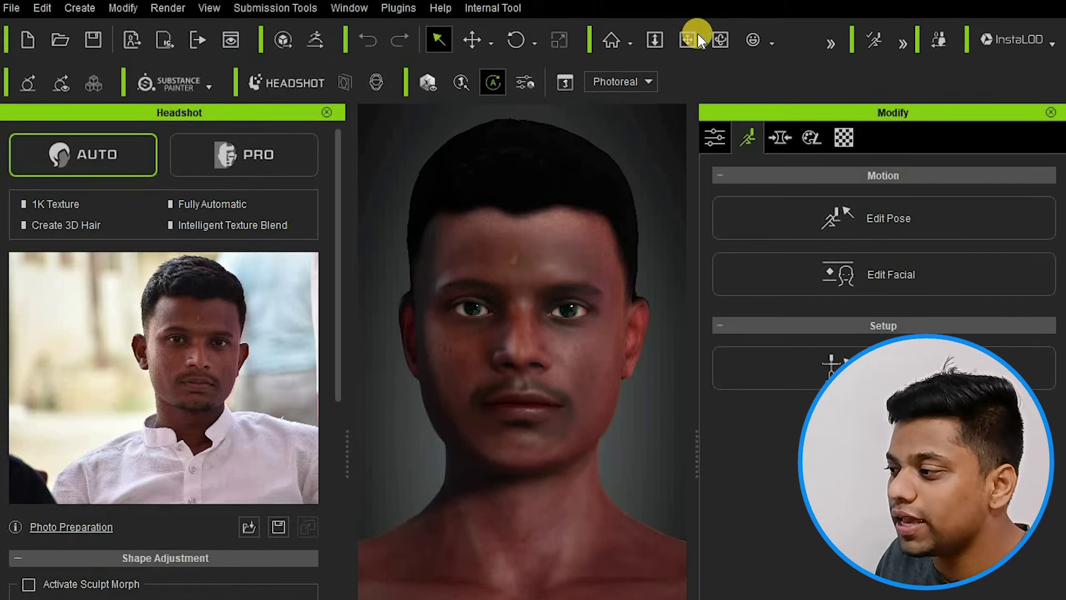
left_click(691, 40)
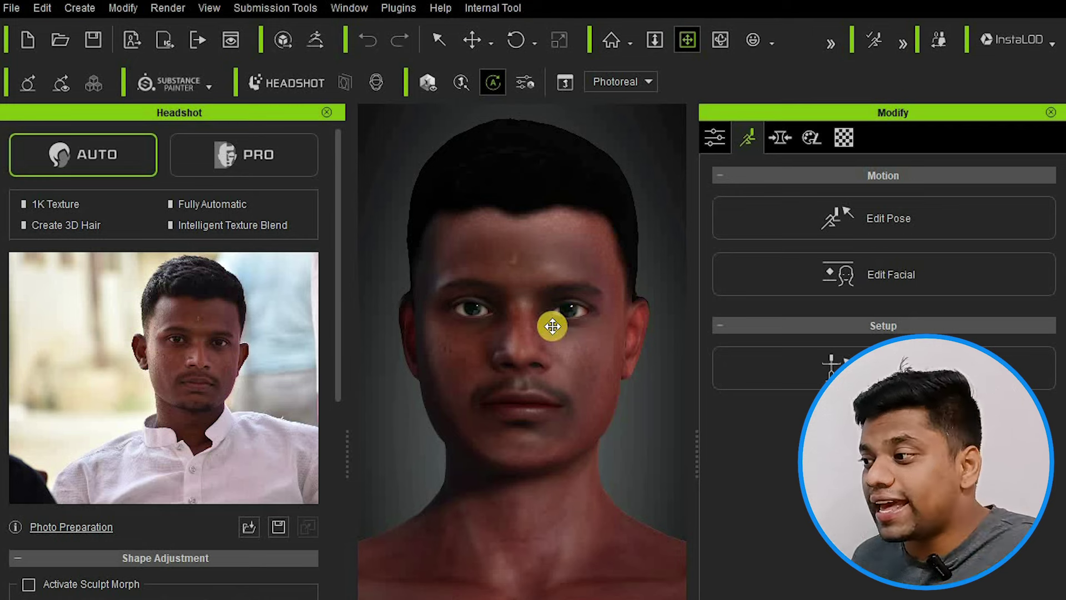
left_click_drag(554, 376, 545, 428)
scroll(546, 428, "up", 2)
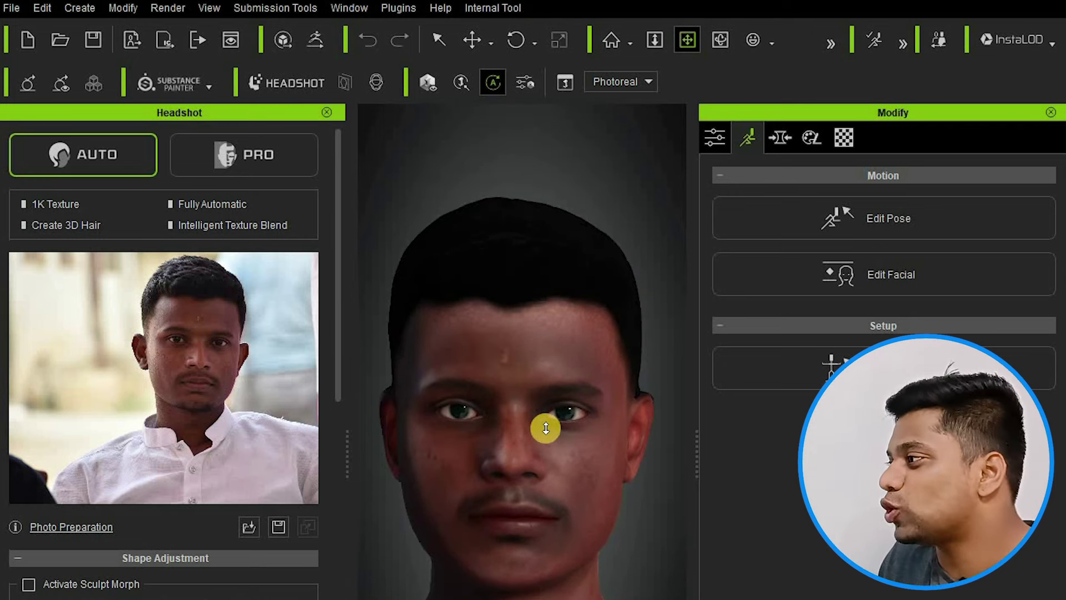
left_click(717, 38)
left_click_drag(494, 317, 520, 347)
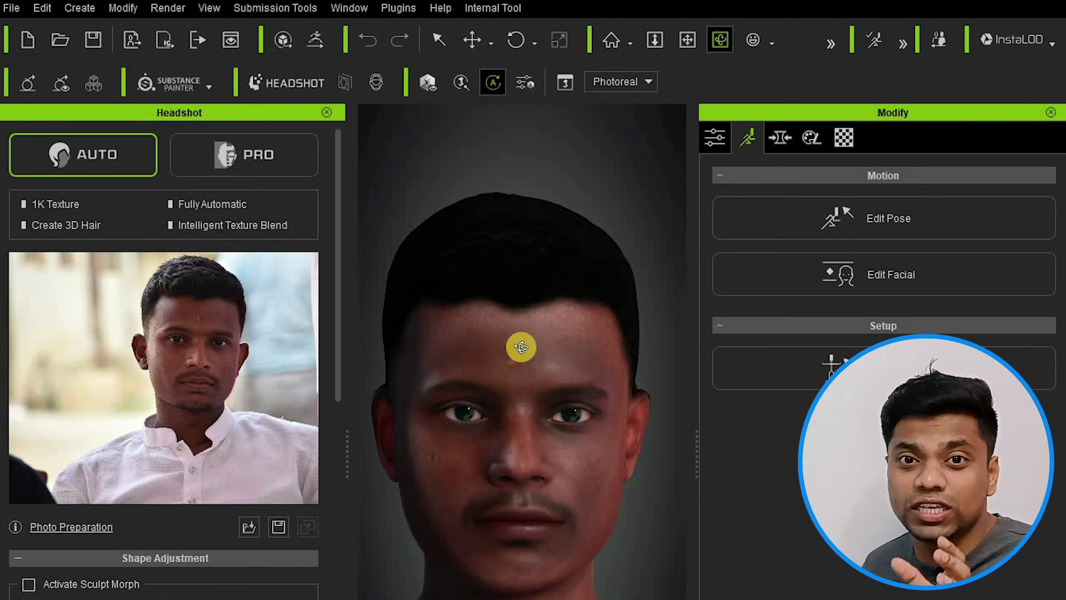
scroll(522, 347, "down", 3)
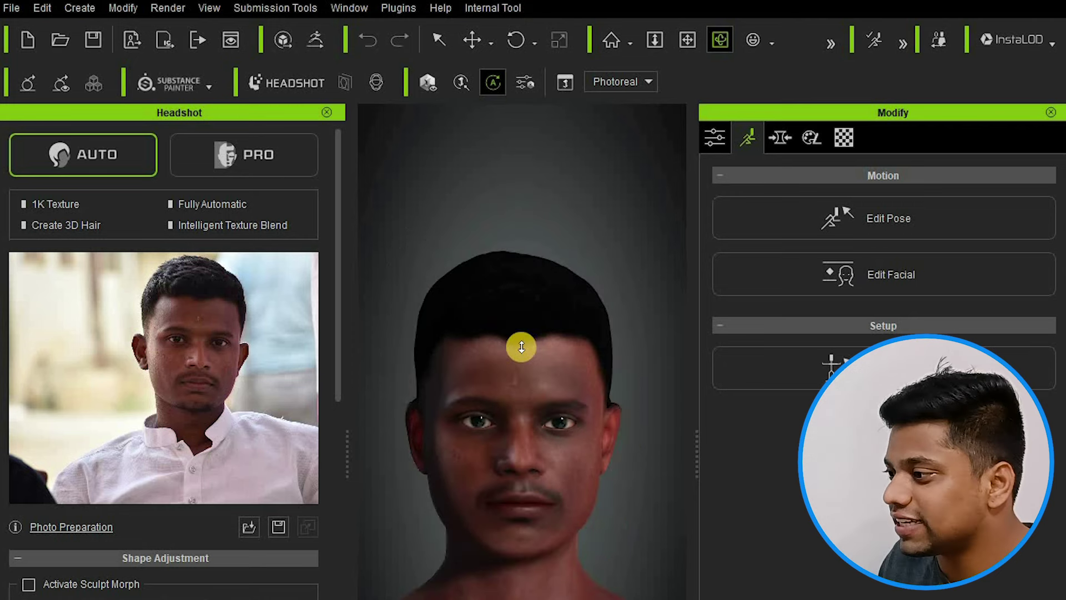
scroll(522, 347, "up", 2)
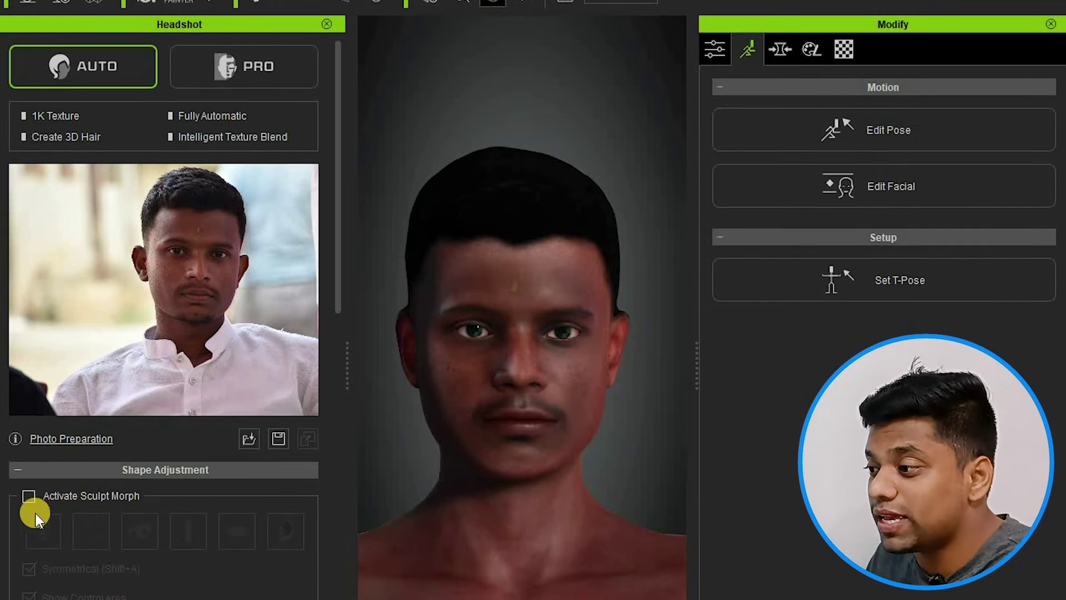
Step: Preview the Sculpt Morph control areas for the head and the detailed face, leaving sculpting mode switched off
left_click(28, 500)
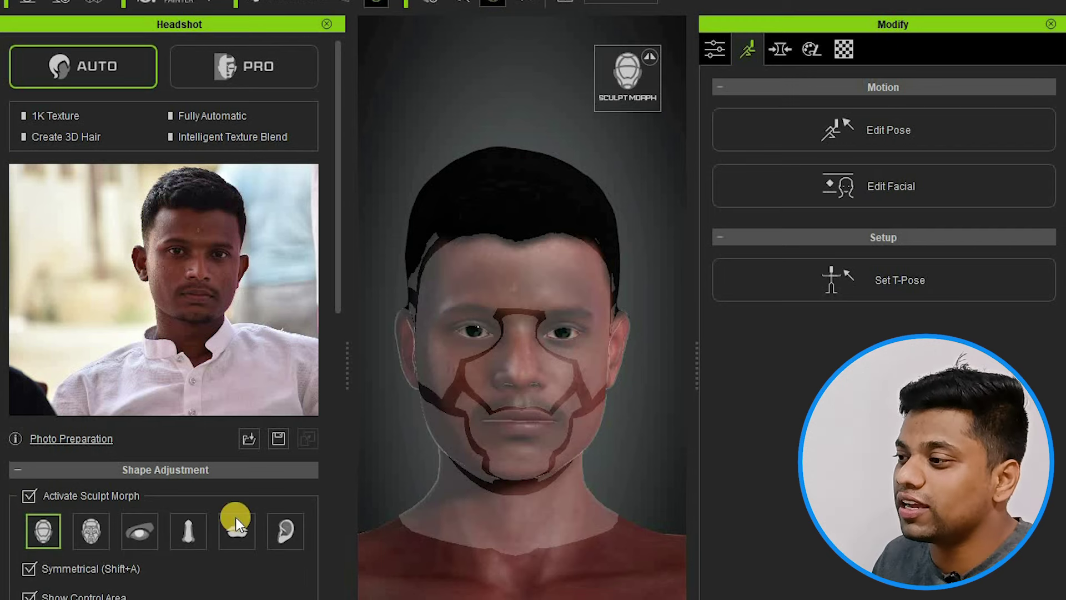
left_click(94, 532)
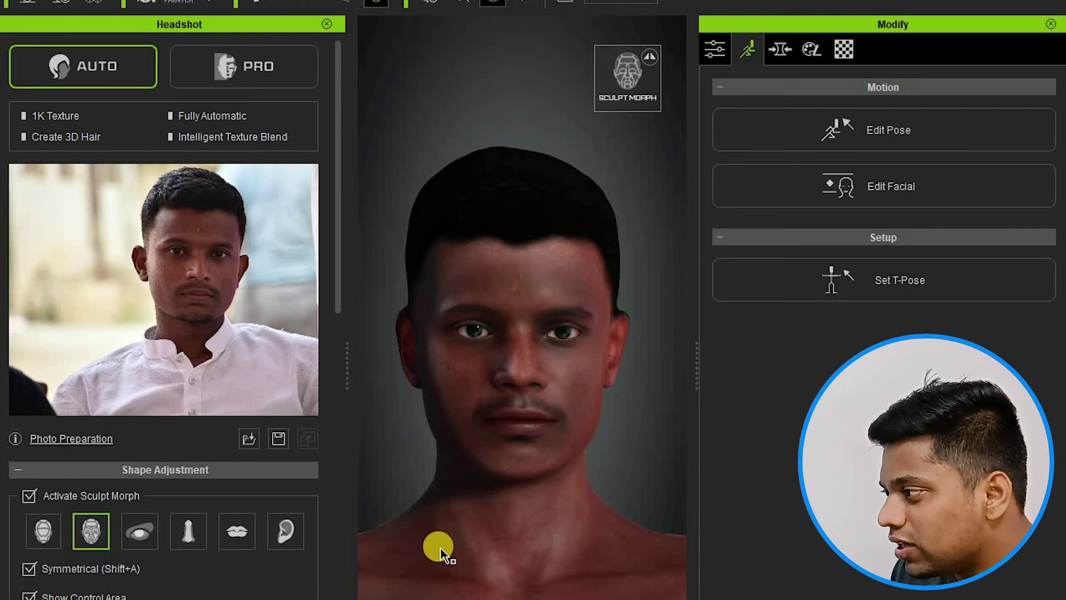
left_click(471, 512)
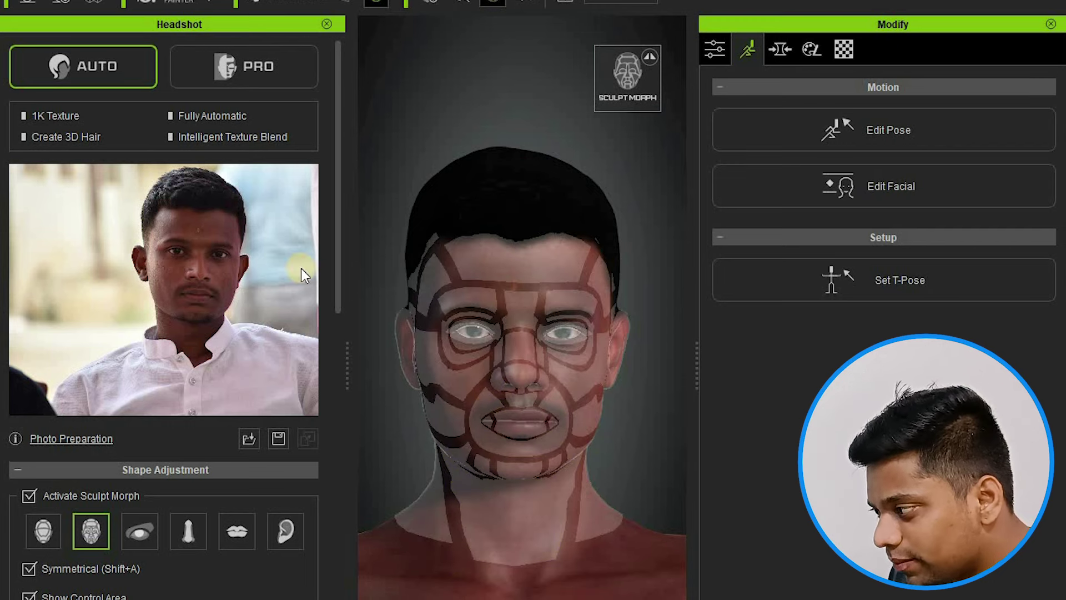
left_click(464, 298)
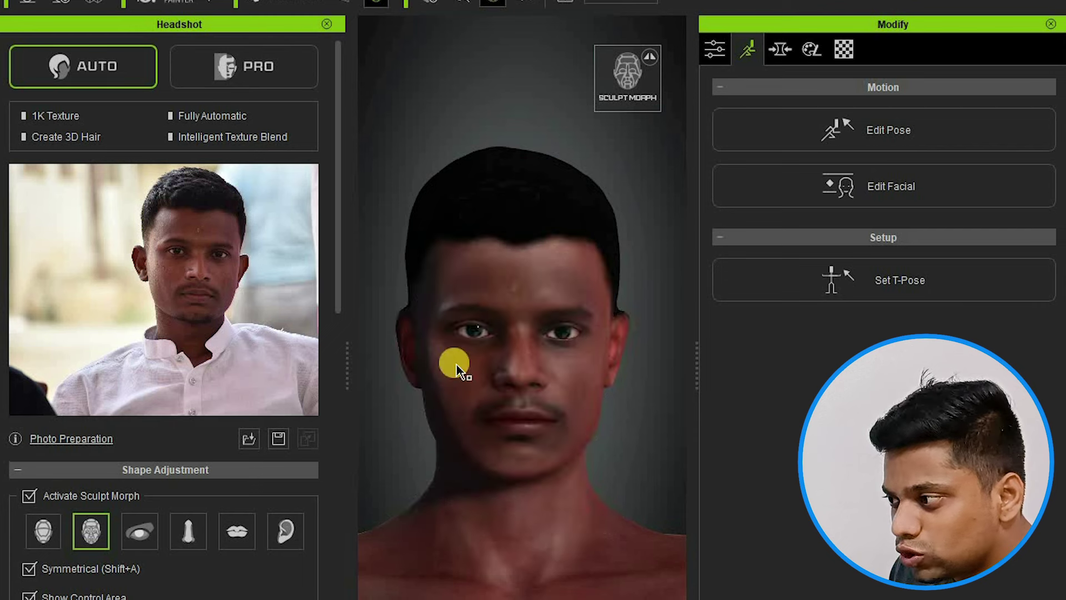
left_click(29, 496)
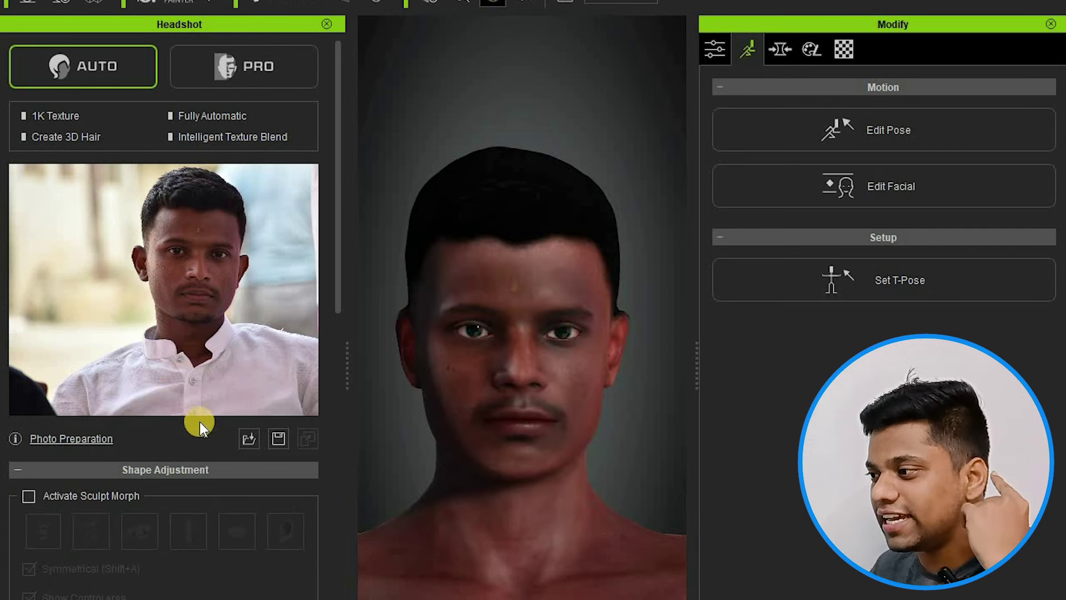
Step: Show the Ear morphs of the head and set Ear Length to -13
scroll(416, 397, "up", 1)
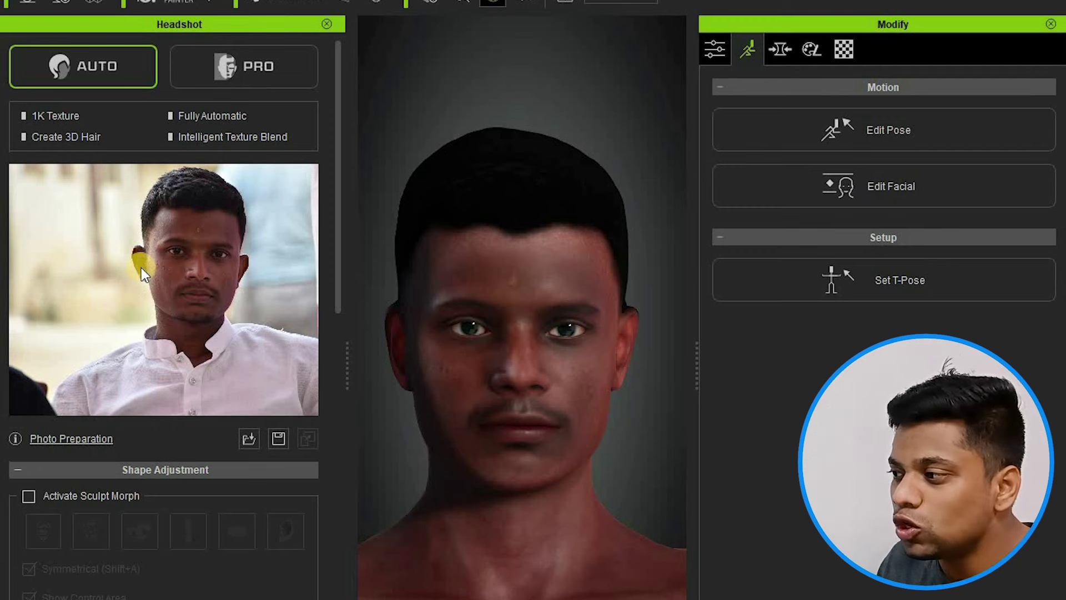
mouse_move(141, 265)
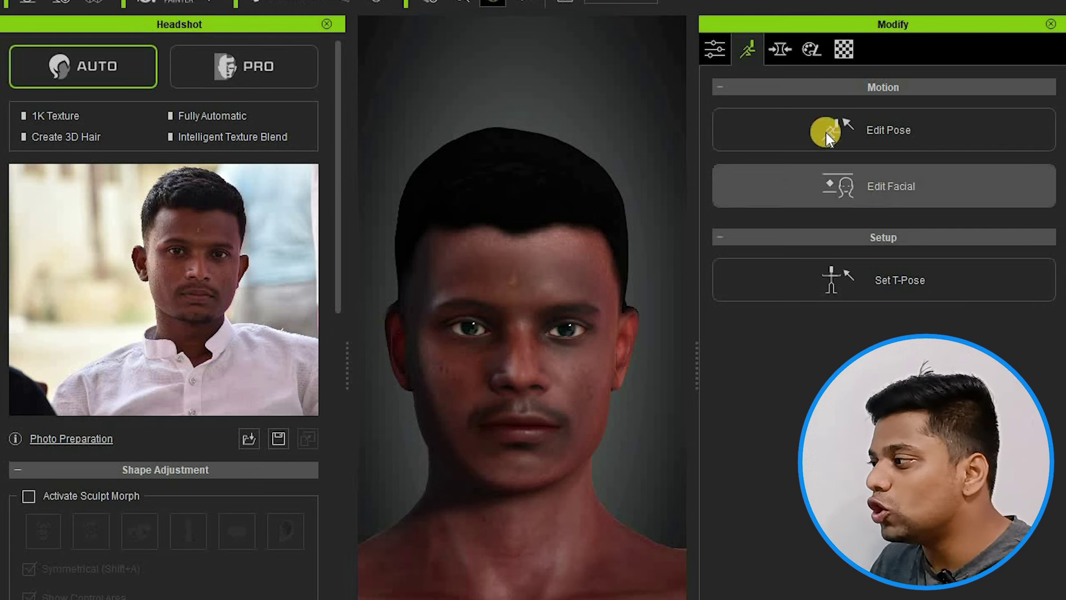
left_click(785, 53)
left_click(804, 212)
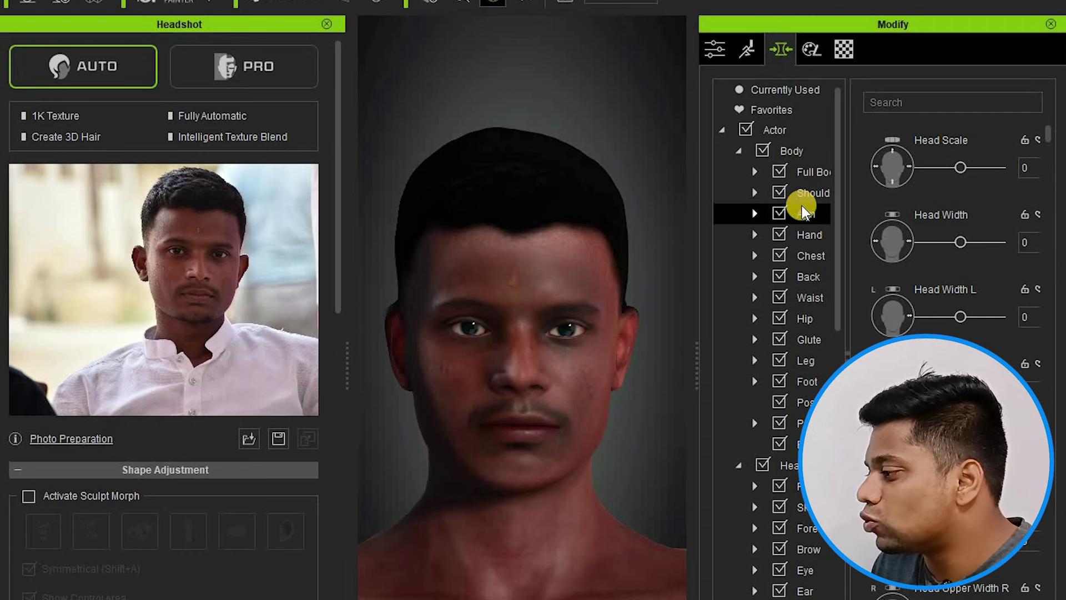
scroll(809, 341, "down", 1)
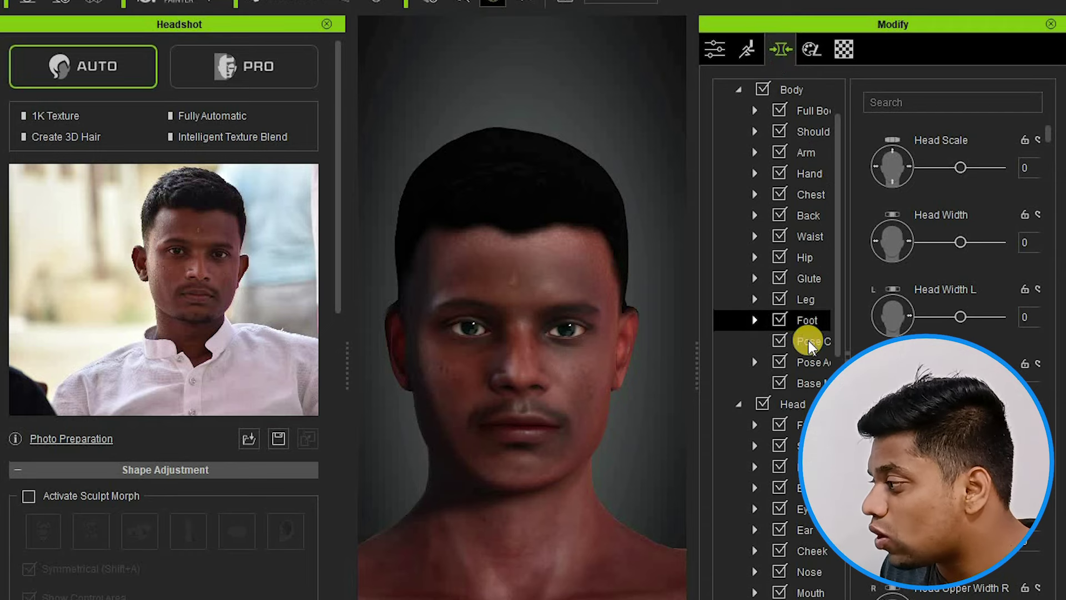
left_click(757, 532)
left_click(757, 532)
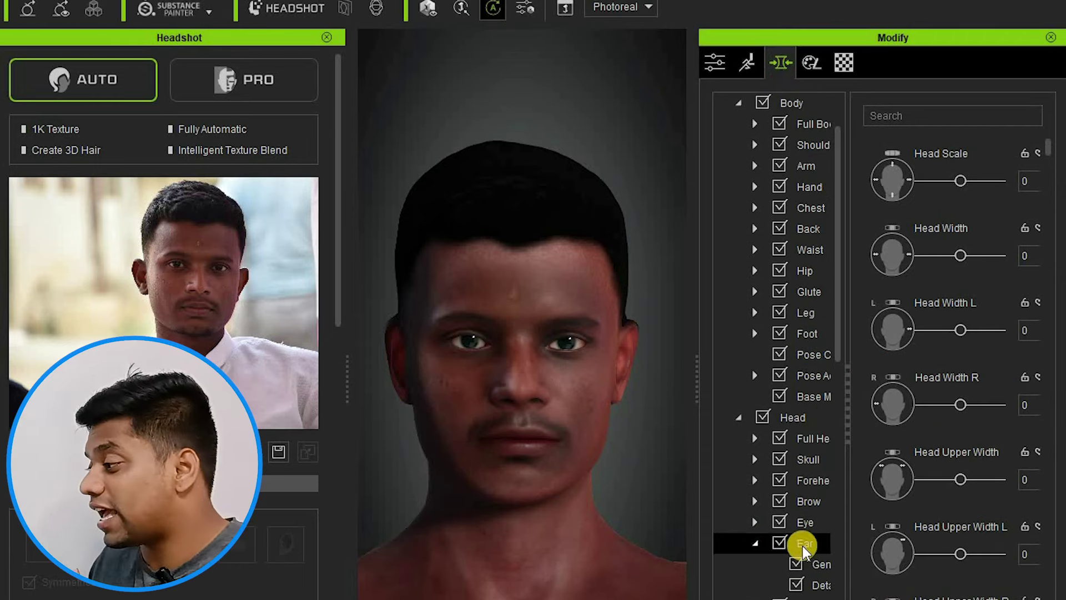
left_click(803, 544)
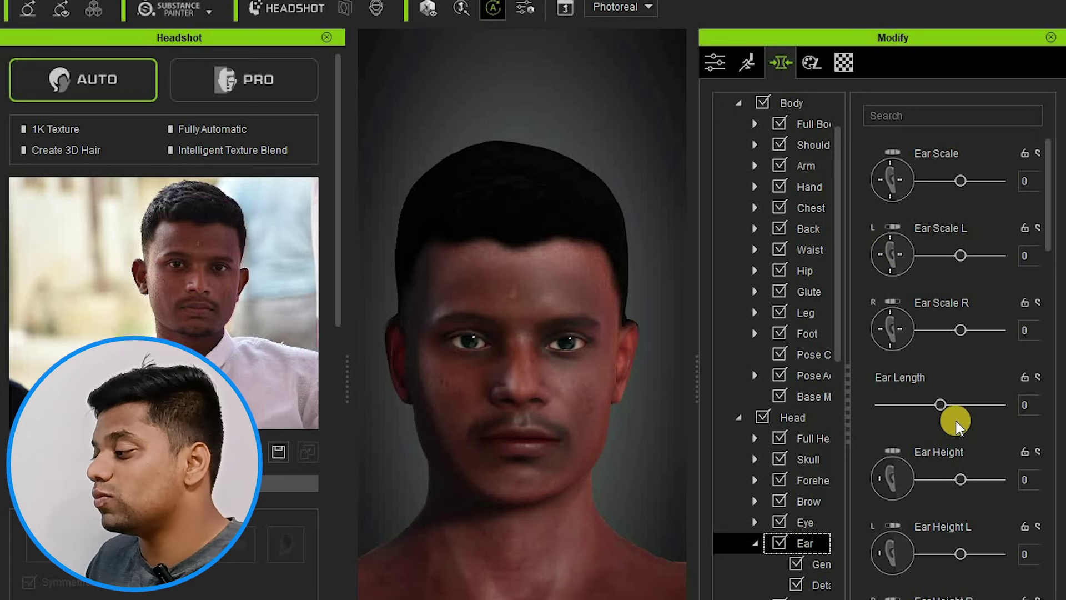
left_click(939, 405)
left_click_drag(934, 405, 931, 408)
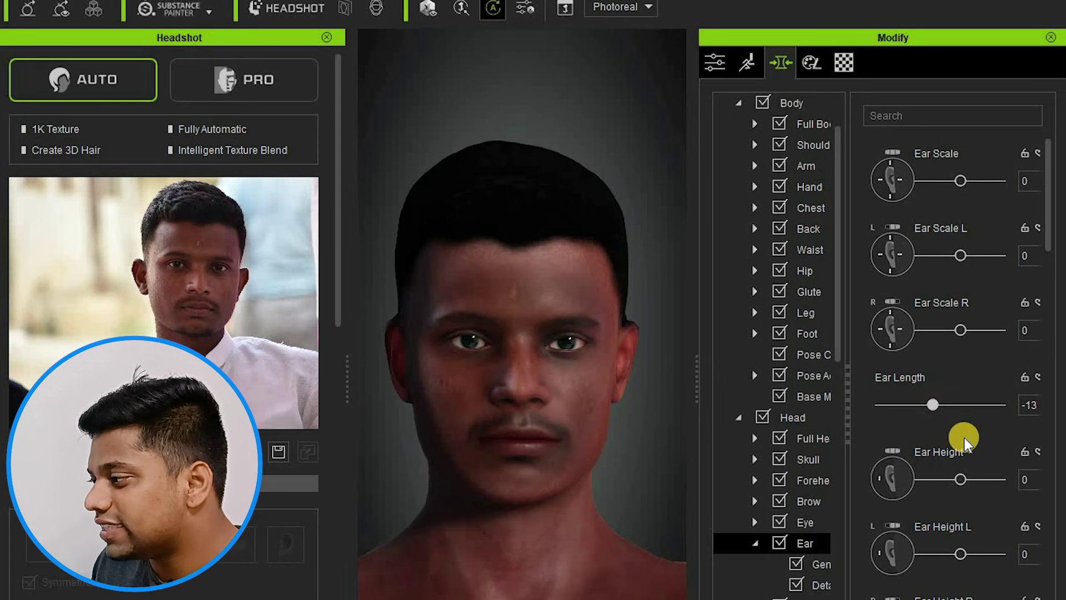
Step: Set the Ear Angle Out L morph to 20
scroll(964, 438, "down", 4)
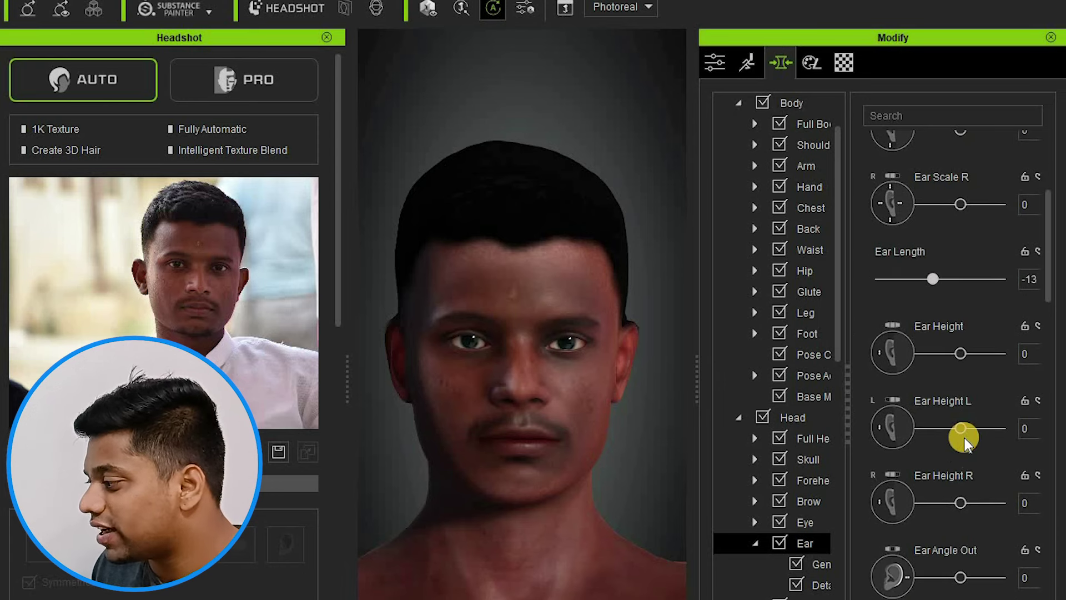
scroll(964, 437, "down", 1)
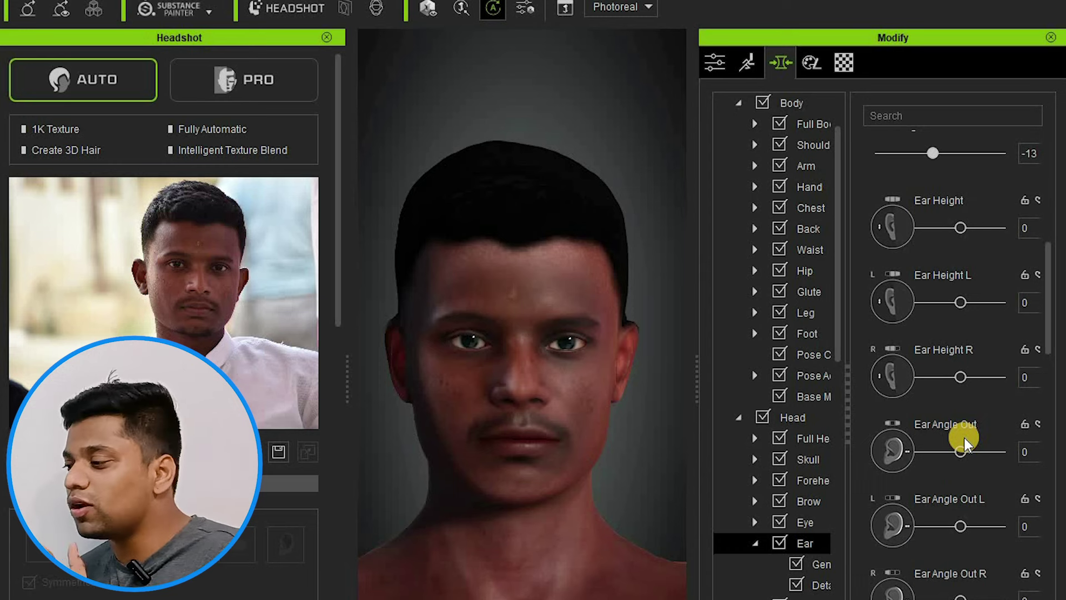
scroll(971, 478, "down", 1)
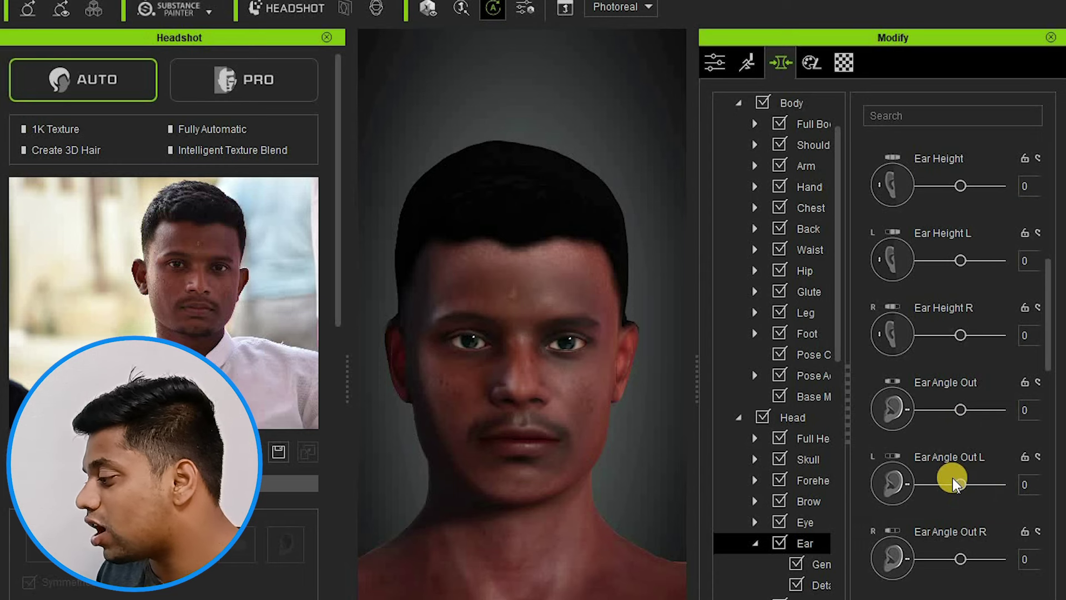
left_click_drag(964, 486, 982, 485)
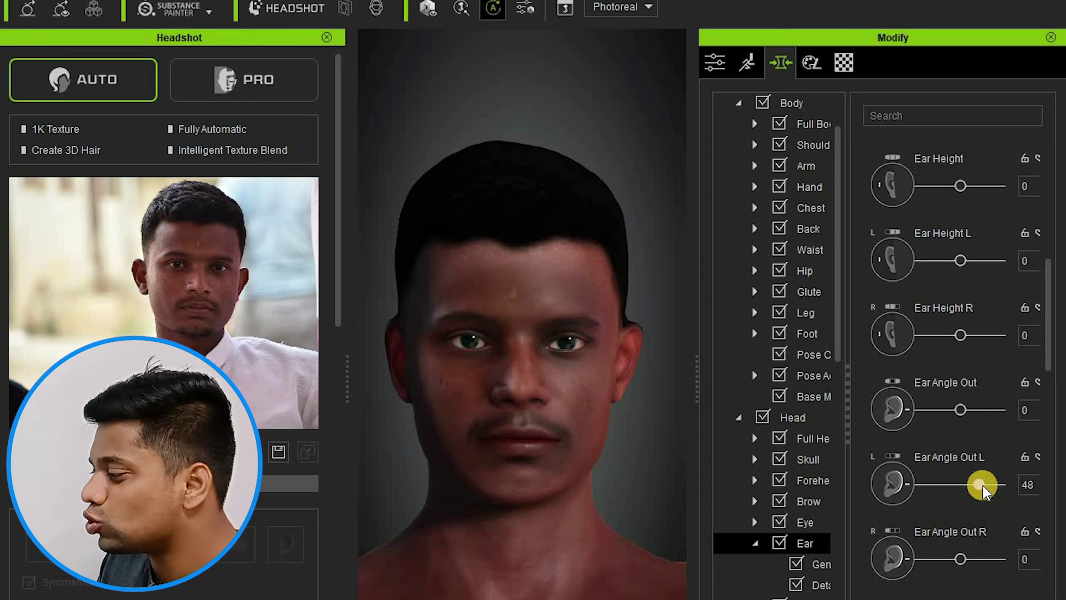
mouse_move(982, 485)
left_mouse_down()
mouse_move(965, 503)
mouse_move(975, 498)
left_mouse_up()
left_click(1029, 482)
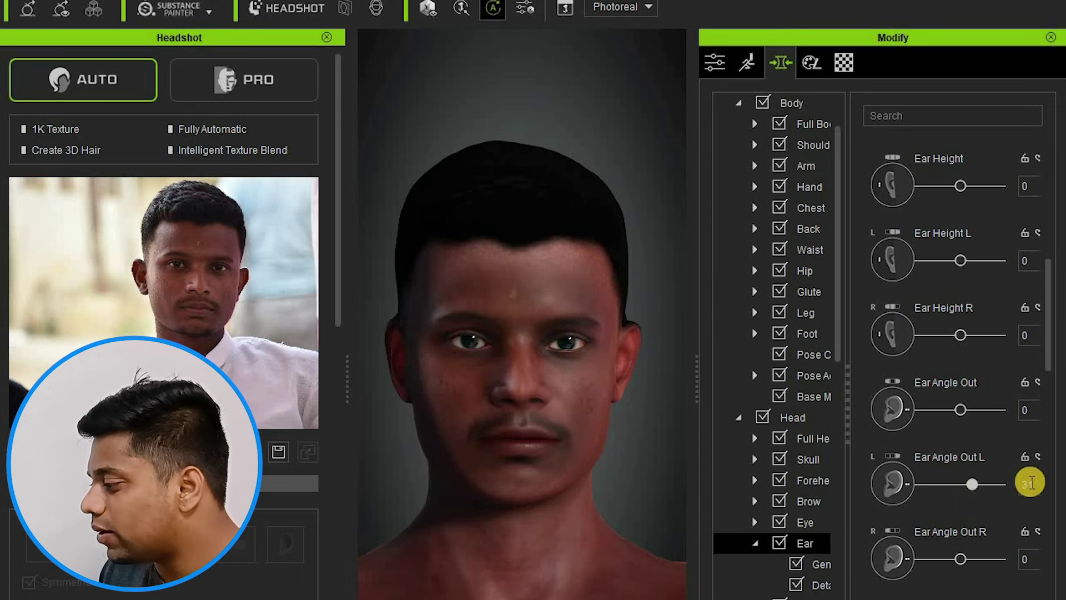
type("20")
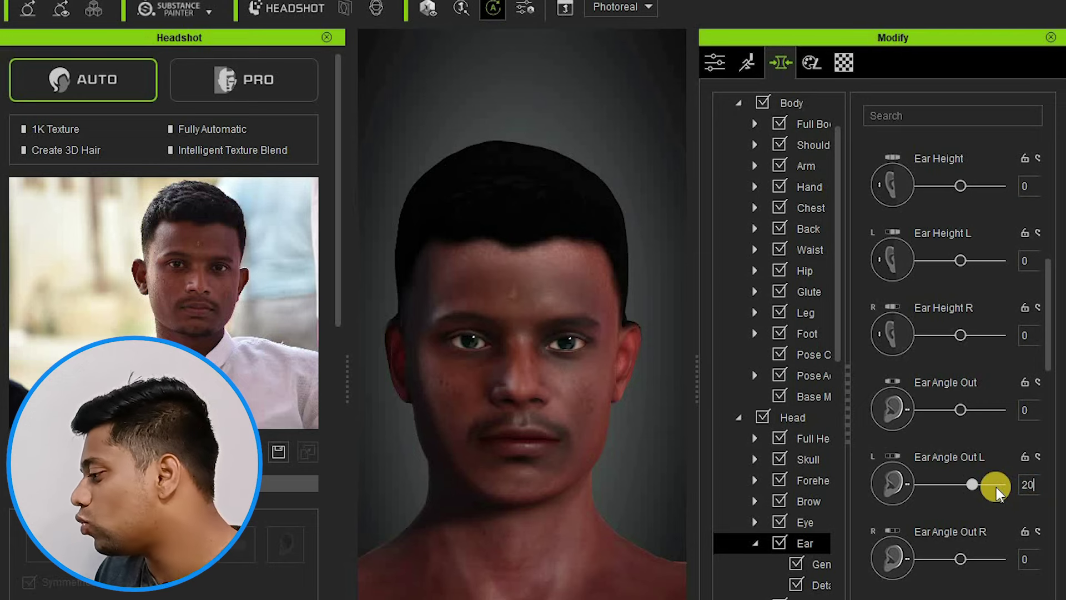
key("Return")
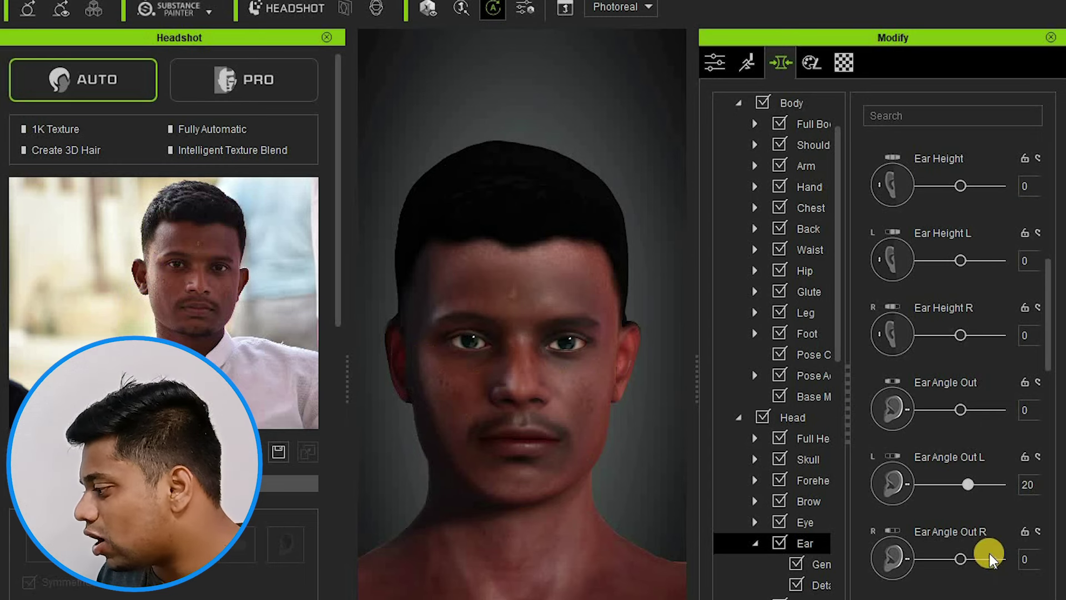
Step: Set the Ear Angle Out R morph to 76
left_click_drag(965, 560, 973, 561)
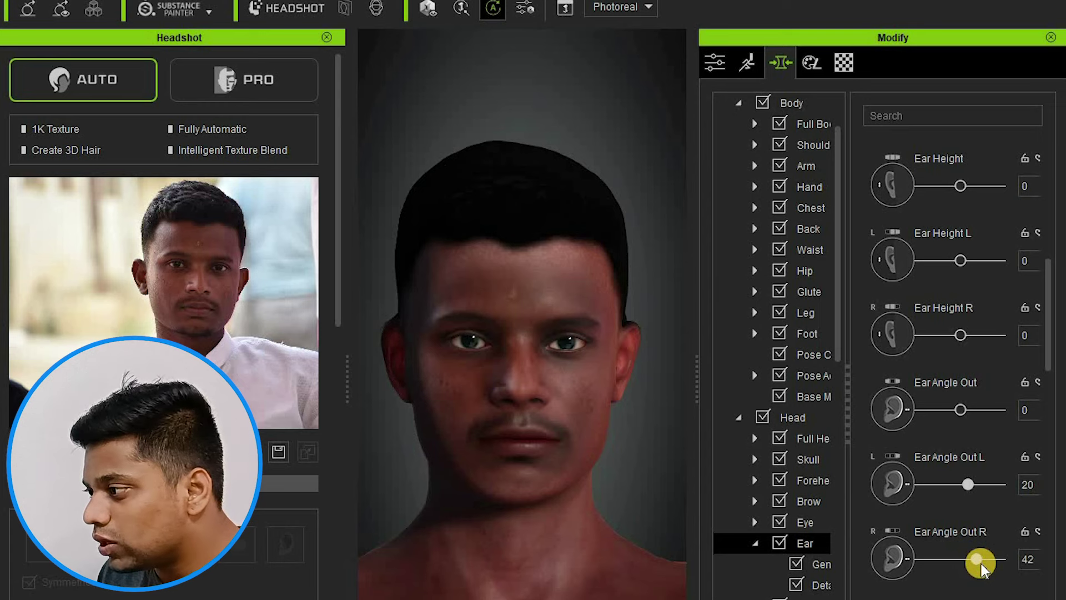
left_click_drag(982, 565, 993, 560)
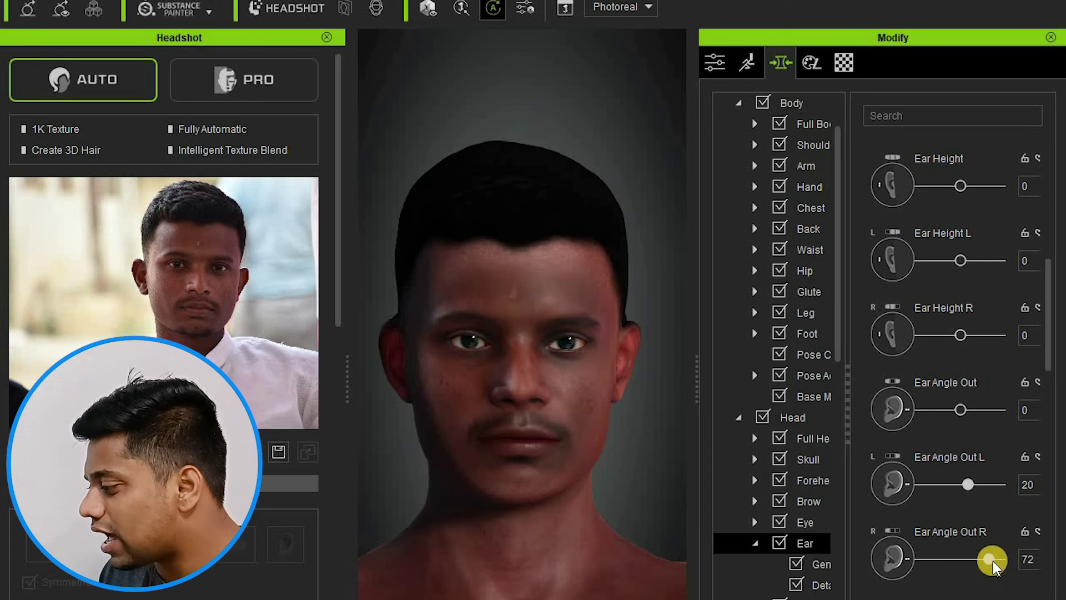
left_click_drag(995, 561, 994, 560)
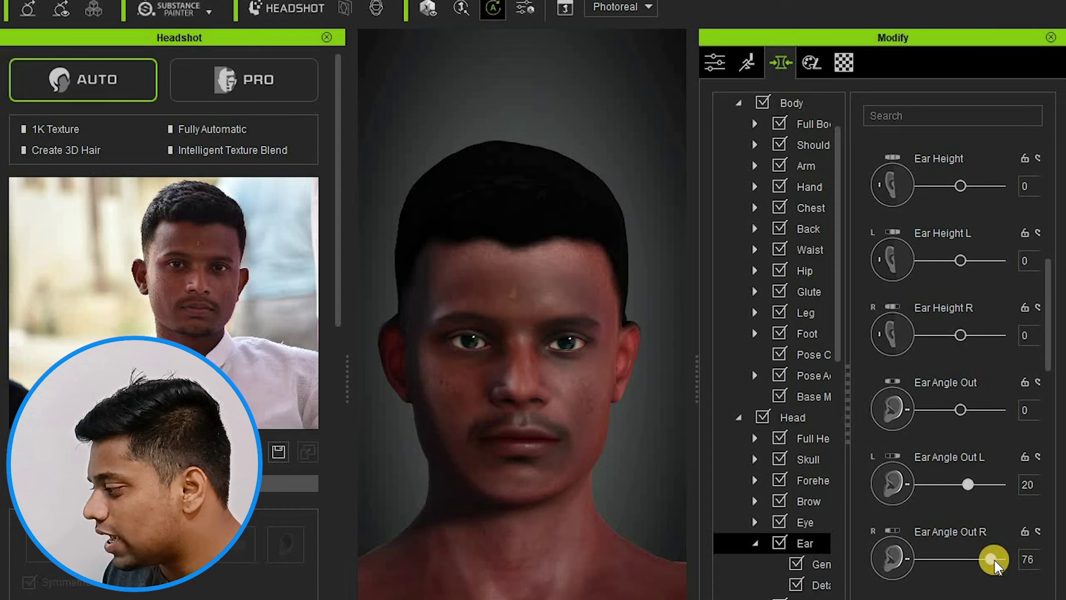
left_click_drag(994, 560, 994, 559)
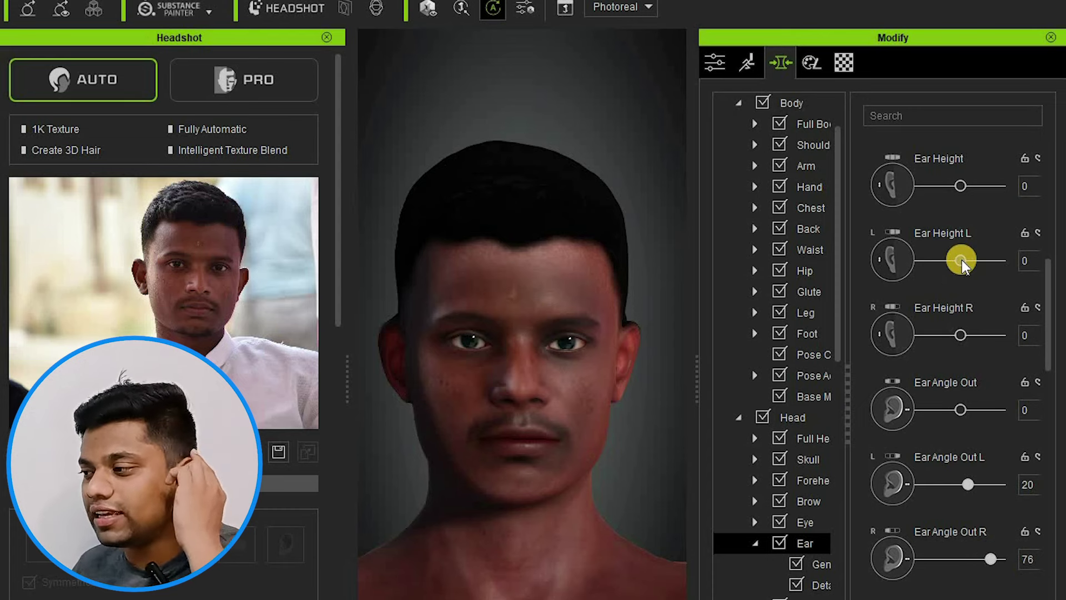
Step: Set the Ear Height R morph to 27 and the Ear Angle Out R morph to 46
mouse_move(967, 327)
left_mouse_down()
mouse_move(969, 340)
mouse_move(980, 331)
left_mouse_up()
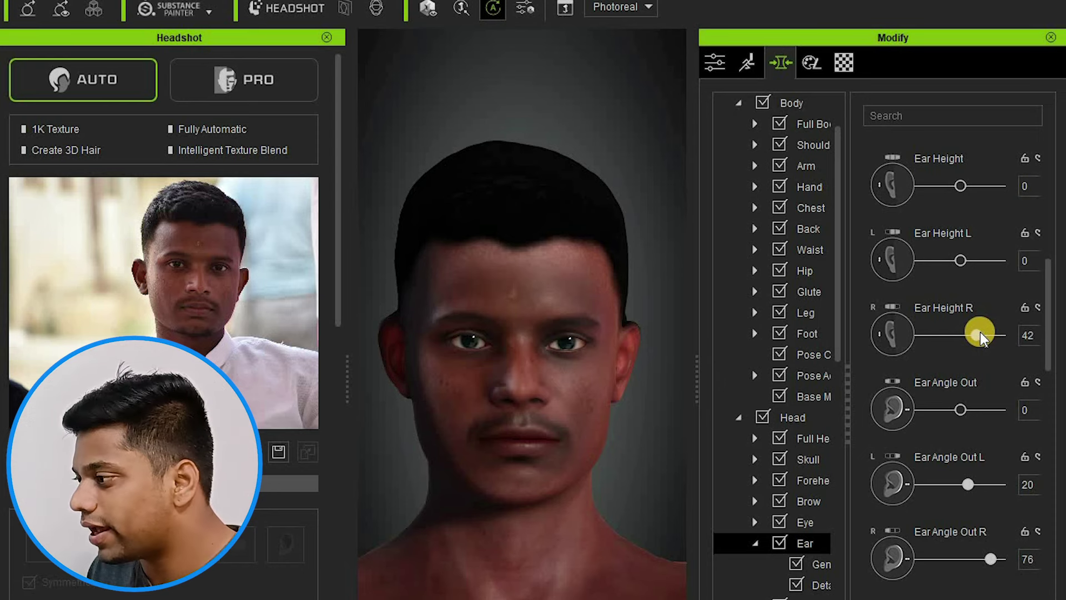
left_click_drag(977, 332, 974, 334)
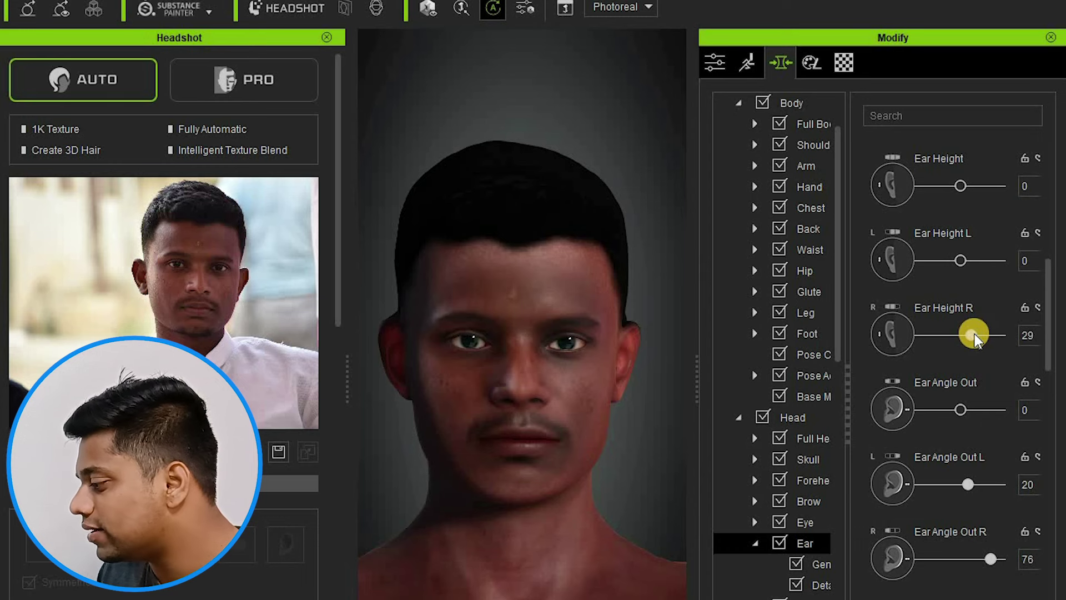
left_click_drag(991, 559, 981, 564)
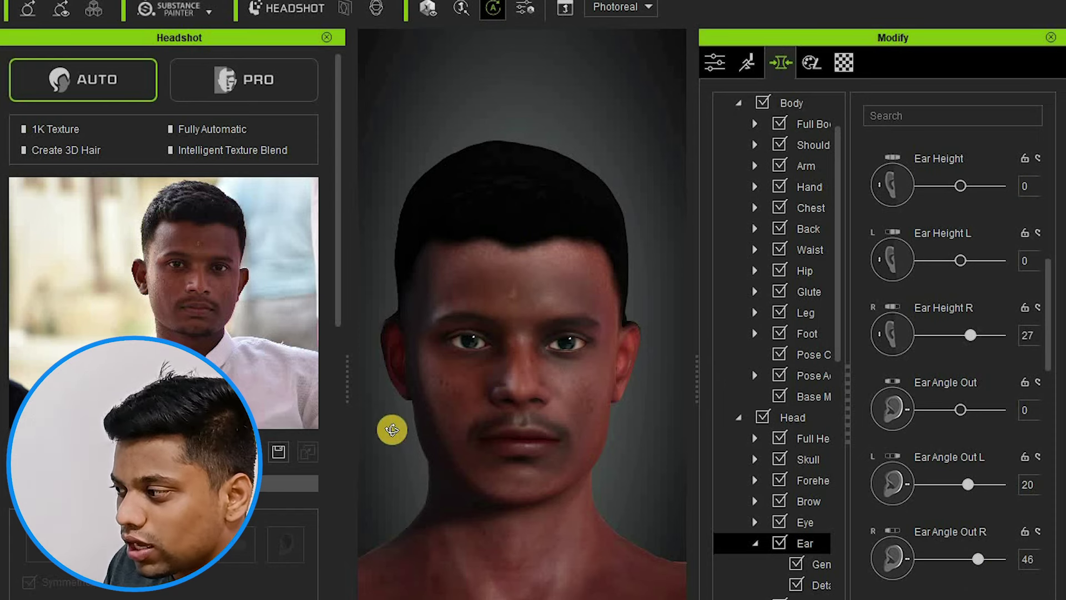
Step: Widen the viewport and examine the adjusted head up close and from slightly different angles against the source photo
left_click_drag(410, 424, 416, 431)
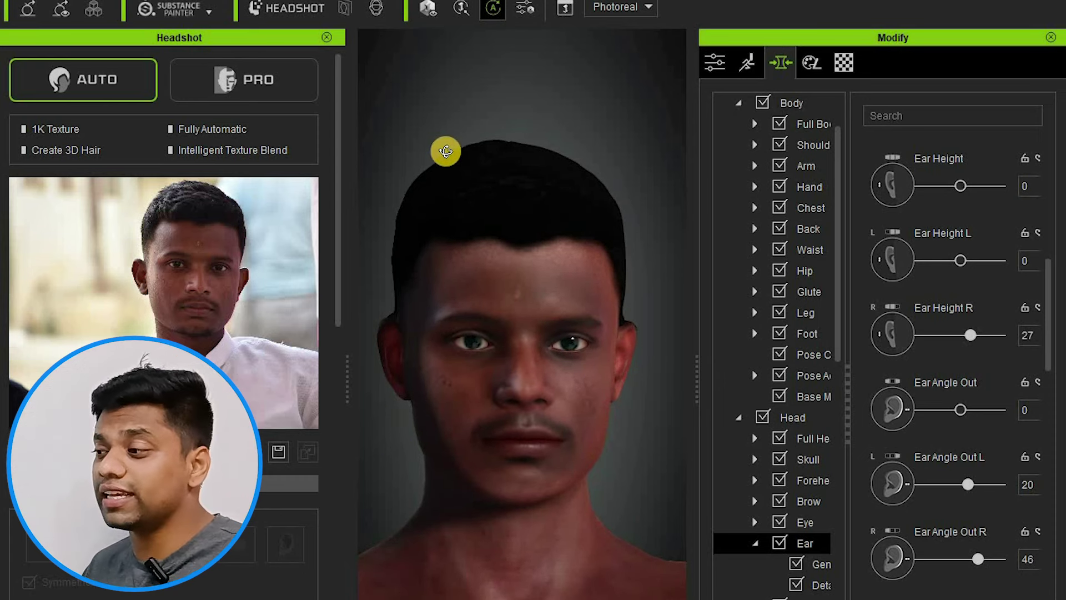
left_click_drag(469, 145, 467, 158)
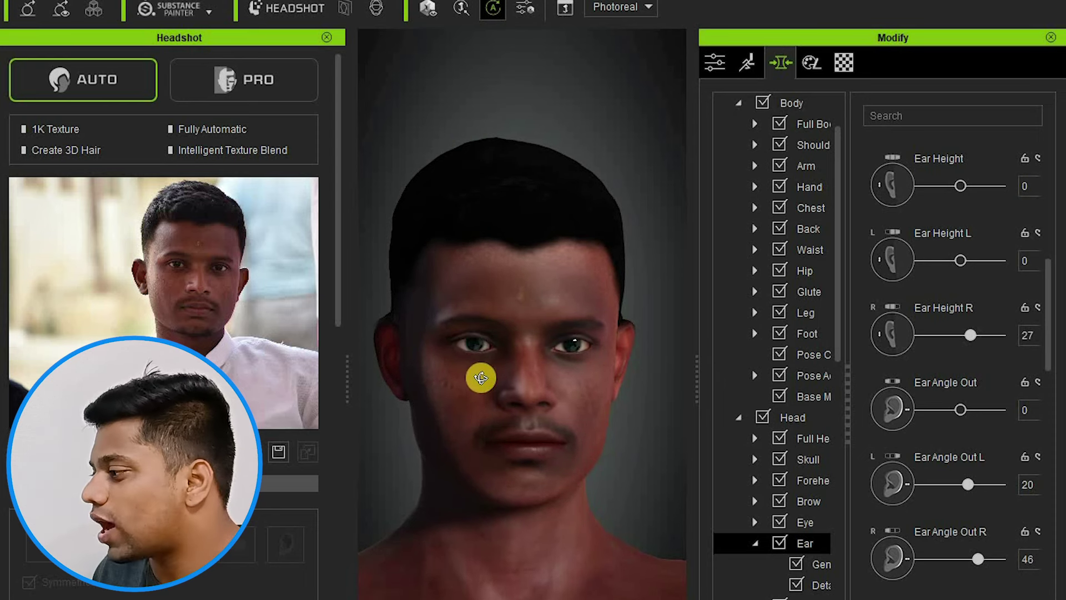
left_click_drag(695, 324, 797, 378)
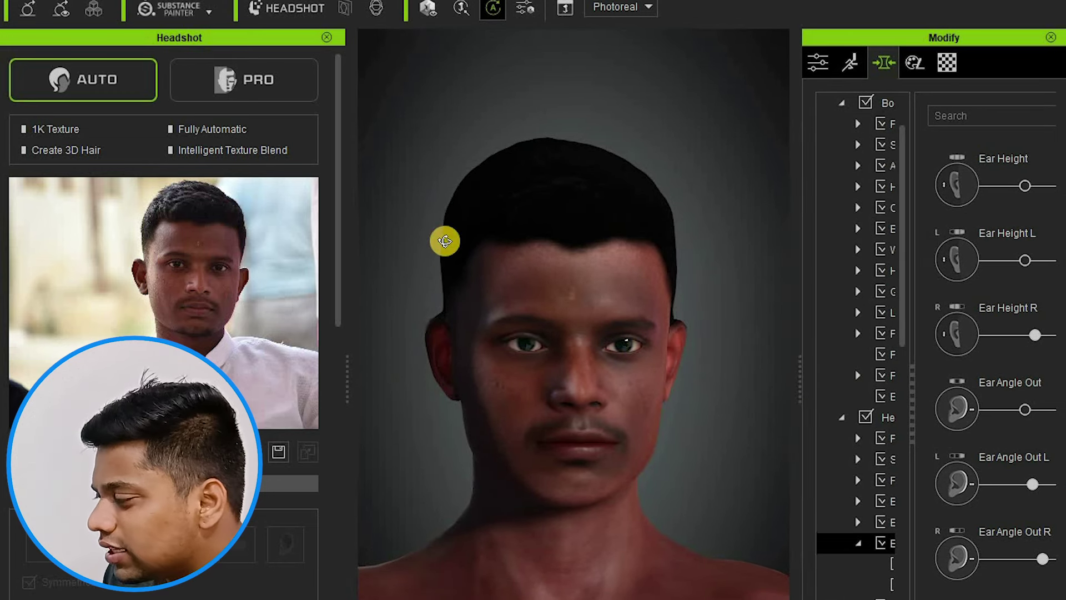
scroll(446, 241, "up", 1)
scroll(455, 211, "up", 1)
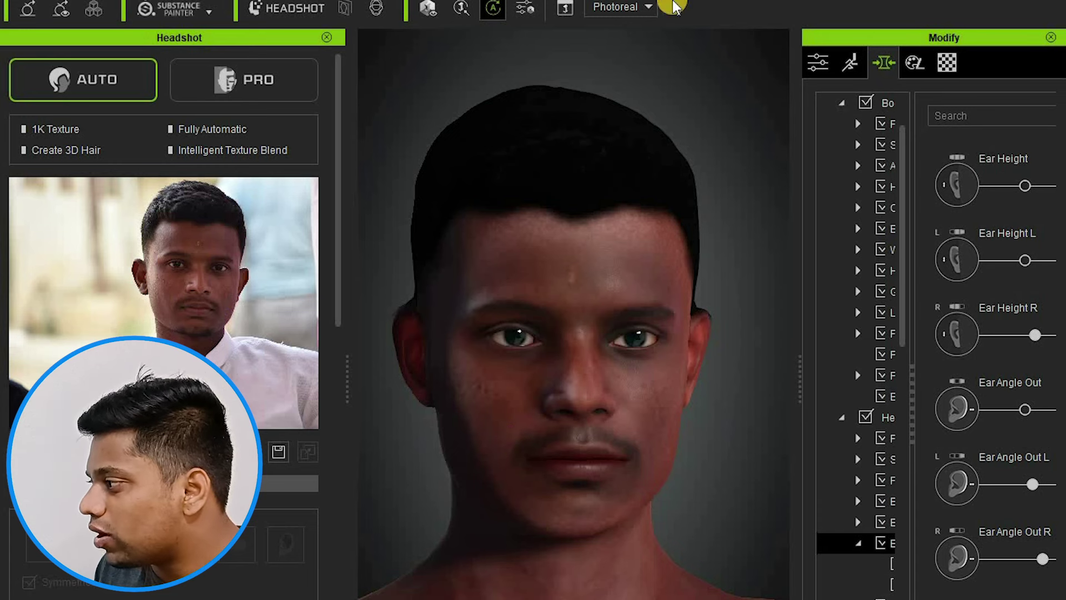
mouse_move(720, 160)
left_mouse_down()
mouse_move(742, 174)
mouse_move(716, 210)
mouse_move(669, 214)
left_mouse_up()
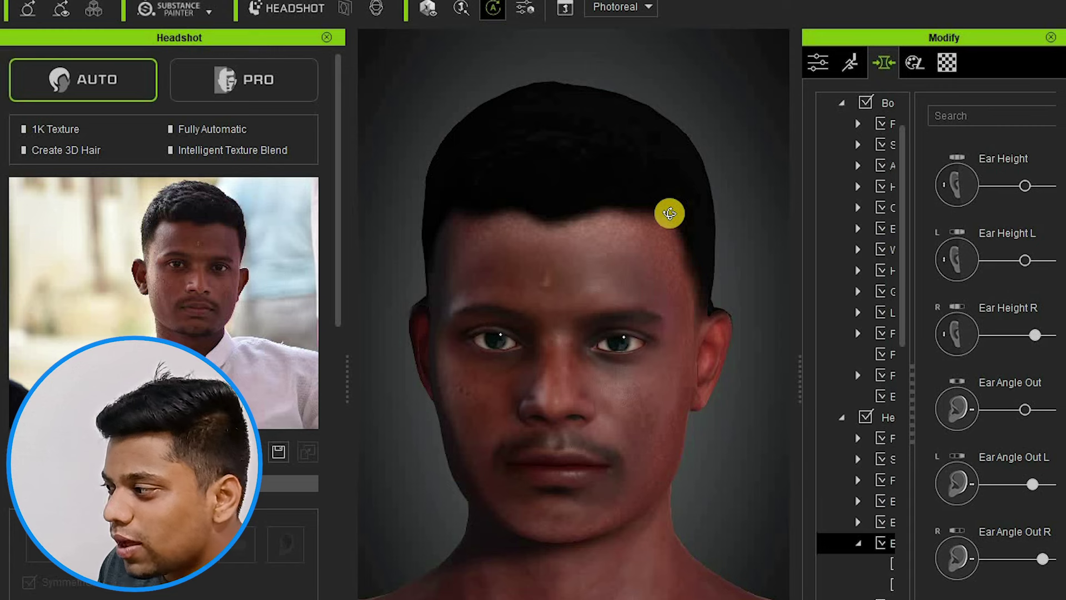
mouse_move(670, 214)
left_mouse_down()
mouse_move(598, 212)
mouse_move(788, 212)
mouse_move(850, 255)
mouse_move(666, 268)
mouse_move(459, 174)
mouse_move(721, 150)
mouse_move(1060, 174)
mouse_move(948, 195)
mouse_move(920, 217)
left_mouse_up()
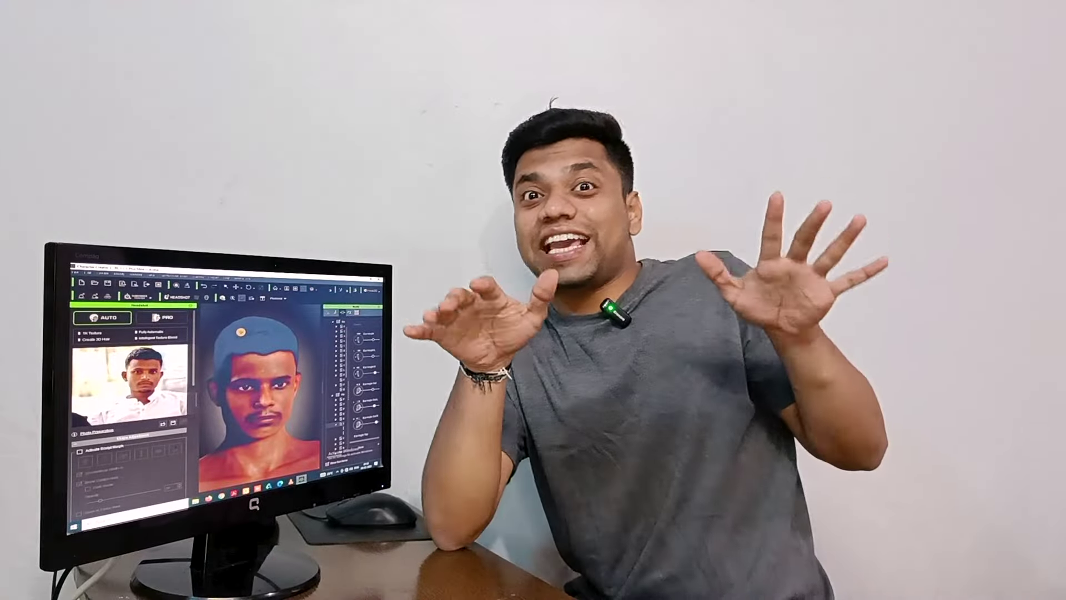